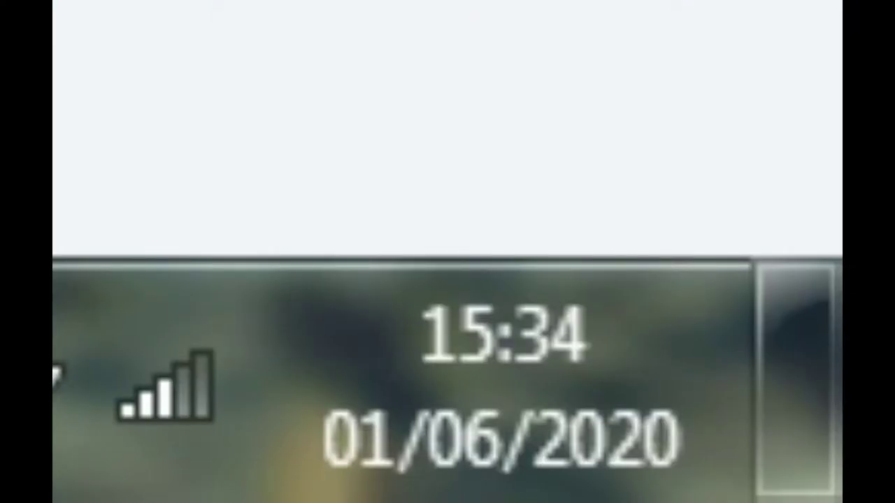
# Step: Check the combined properties of all the selected Max Payne 3 archive parts
pyautogui.rightClick(592, 301)
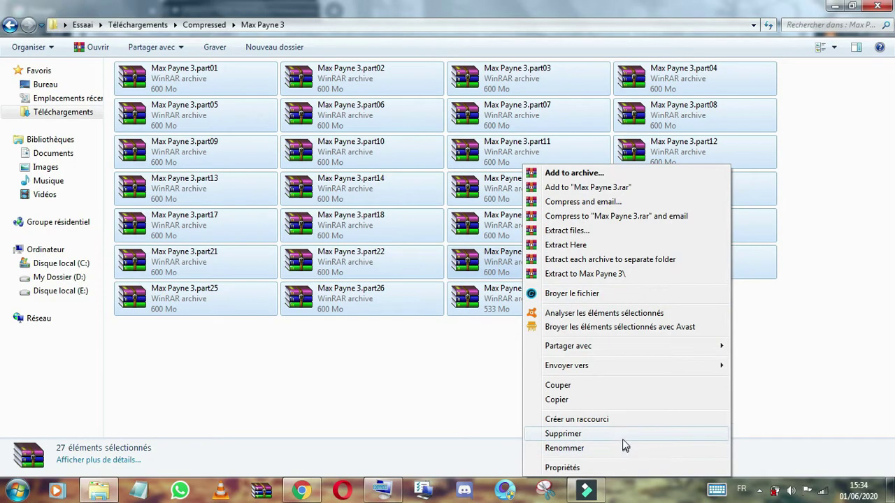
pyautogui.click(597, 468)
pyautogui.moveTo(631, 294); pyautogui.dragTo(611, 296)
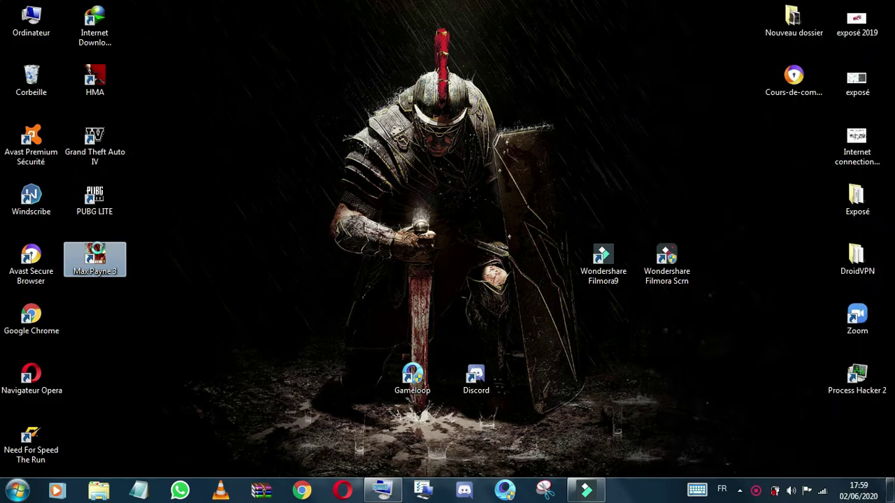
# Step: Launch Max Payne 3 from its desktop shortcut and continue the saved story campaign
pyautogui.doubleClick(105, 262)
pyautogui.rightClick(99, 269)
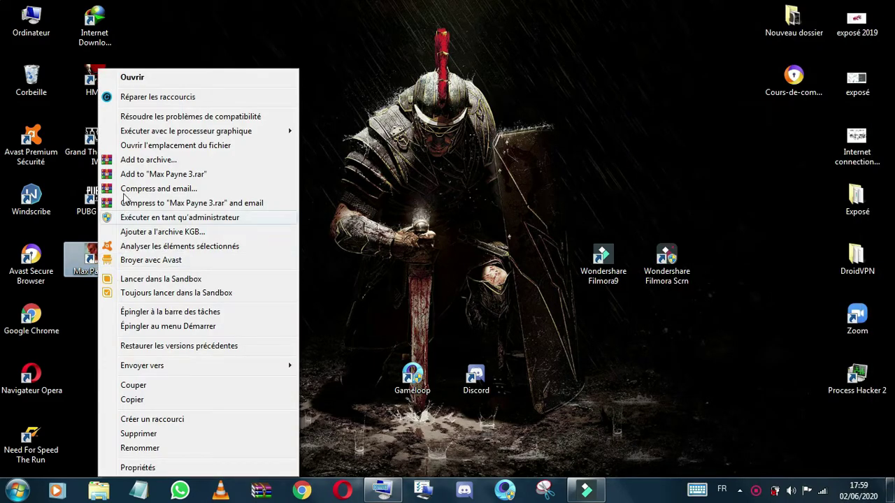
pyautogui.click(138, 78)
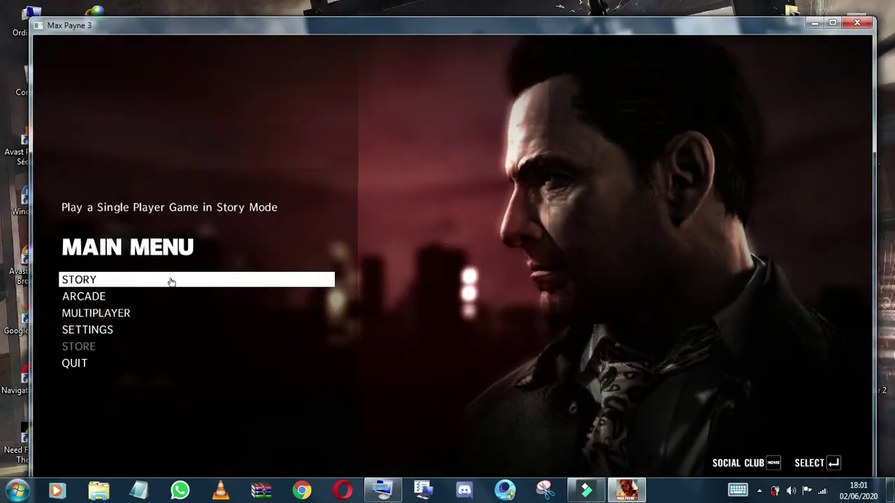
pyautogui.click(170, 281)
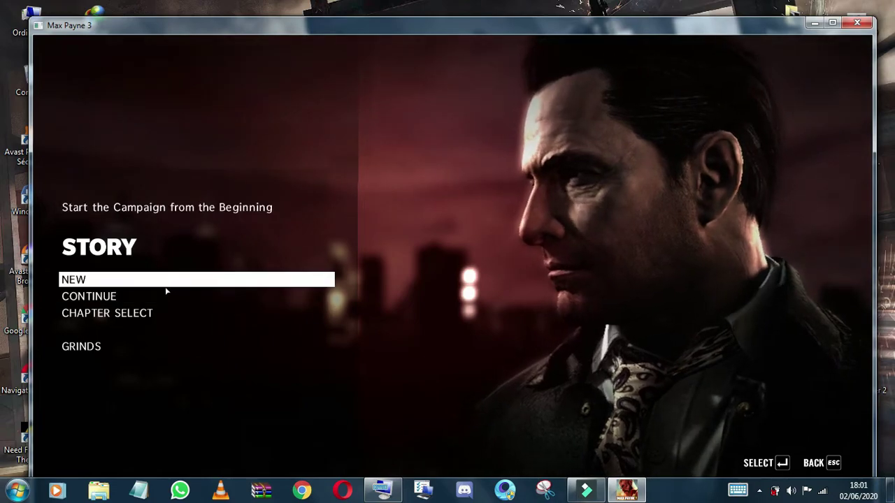
pyautogui.click(140, 298)
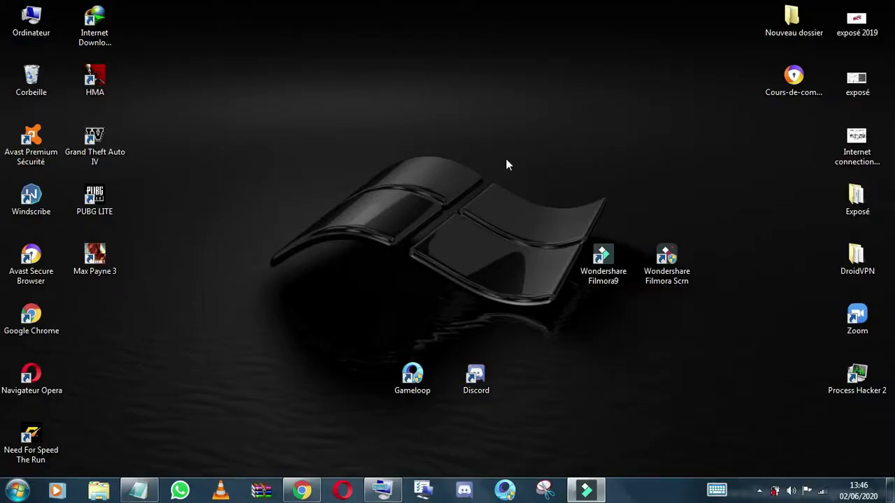
# Step: Refresh the desktop and open the virtual memory settings within the computer's advanced system performance options
pyautogui.rightClick(503, 158)
pyautogui.click(539, 199)
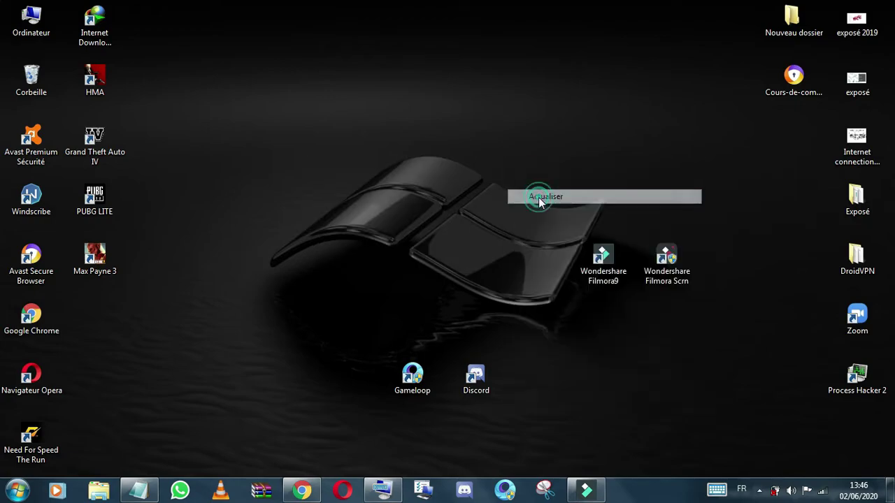
pyautogui.rightClick(38, 25)
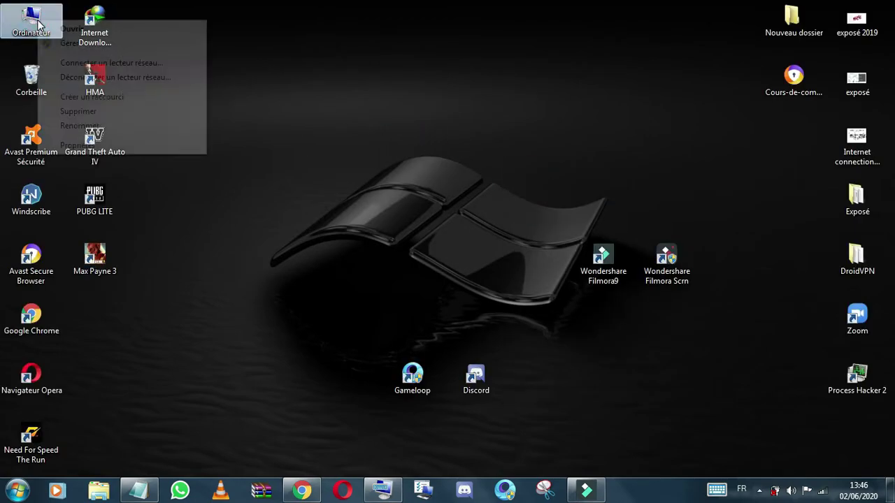
pyautogui.click(99, 149)
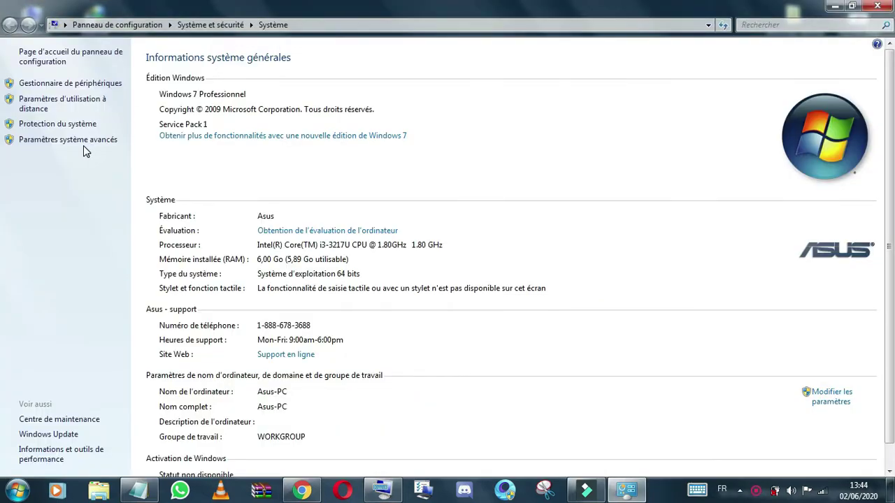
pyautogui.click(110, 140)
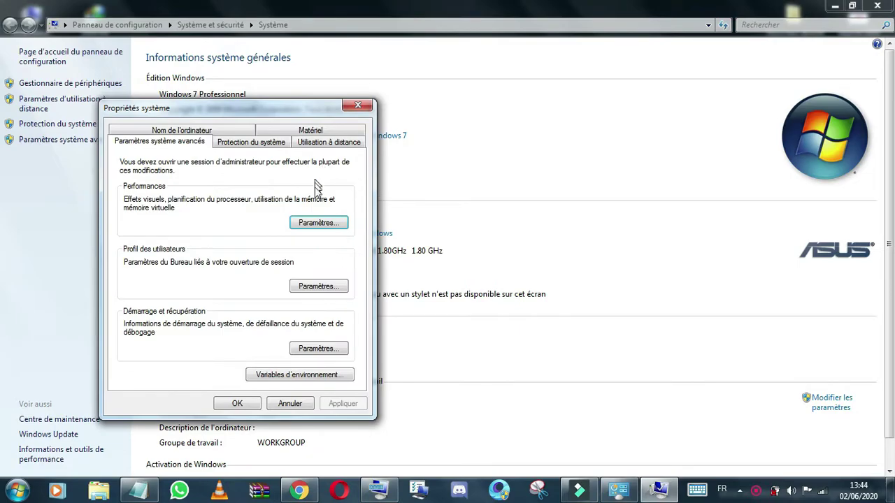
pyautogui.click(323, 224)
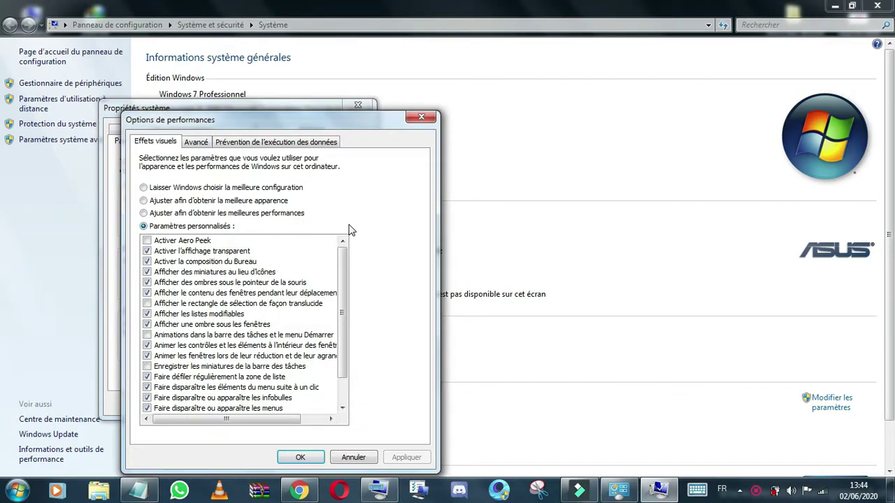
pyautogui.click(198, 144)
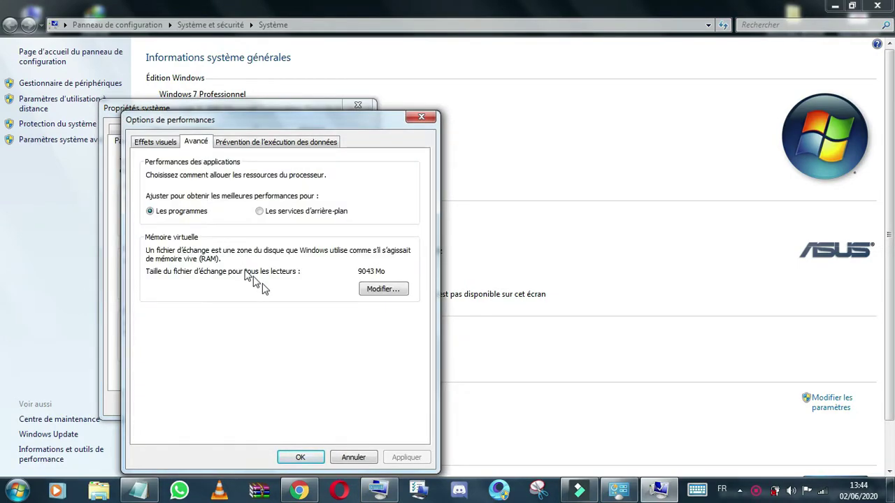
pyautogui.click(385, 293)
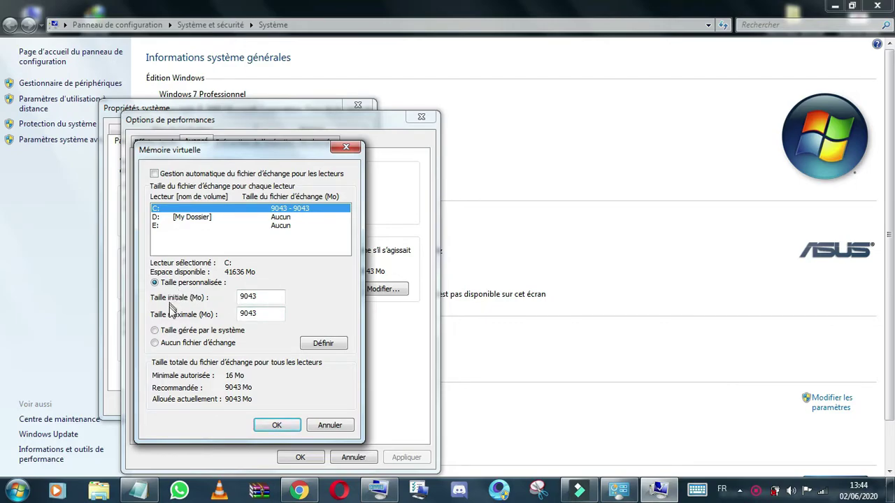
# Step: Try a custom paging file on drive C: with initial and maximum sizes of 9043 MB, and close the system dialogs
pyautogui.doubleClick(257, 295)
pyautogui.press('BackSpace')
pyautogui.click(265, 312)
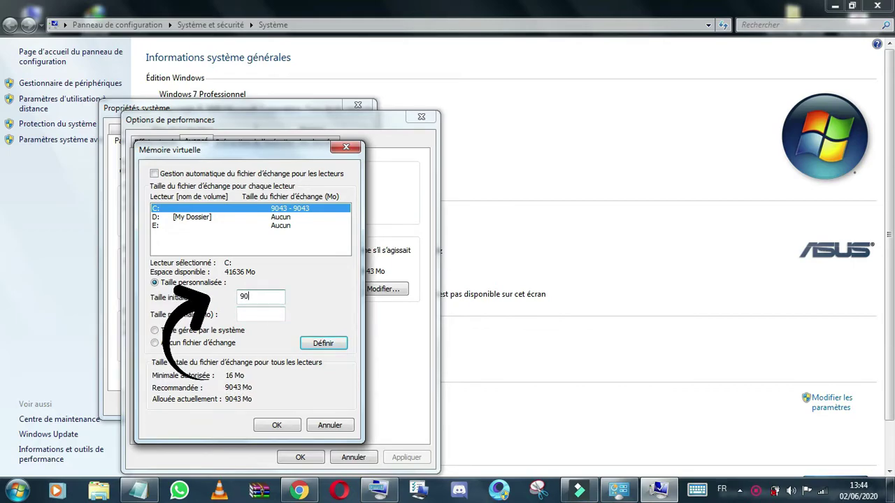
pyautogui.write('9043')
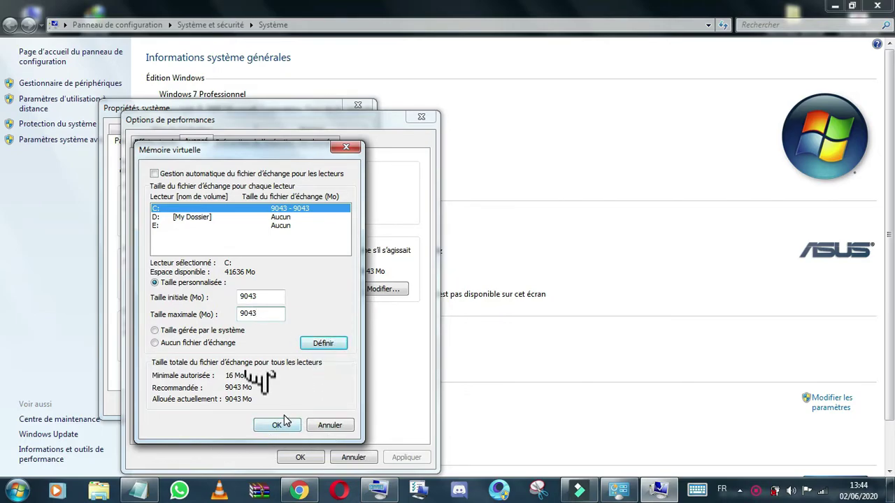
pyautogui.click(315, 428)
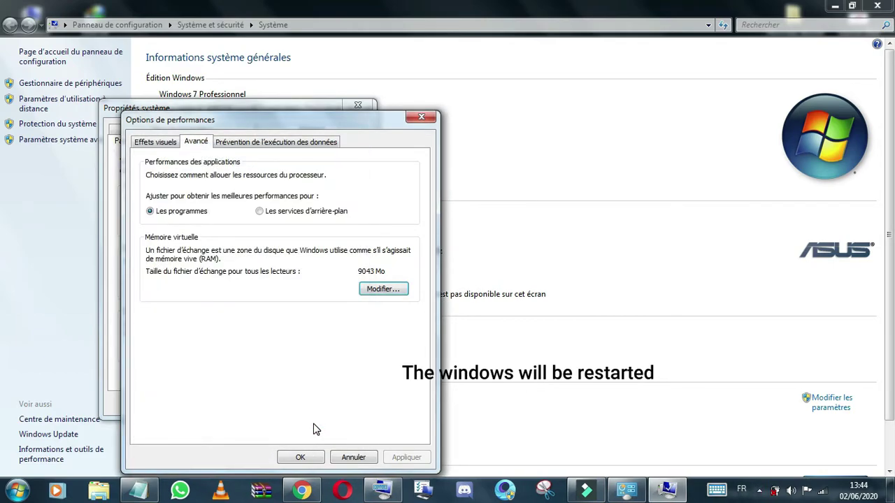
pyautogui.click(354, 461)
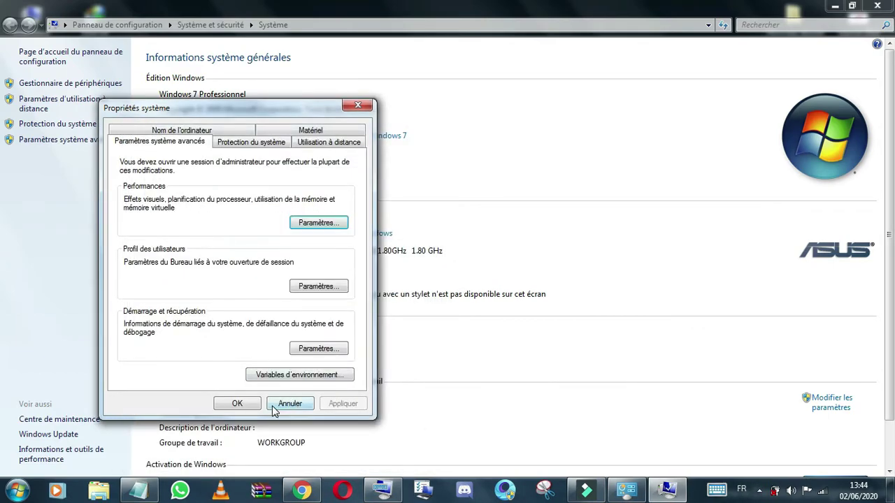
pyautogui.click(291, 404)
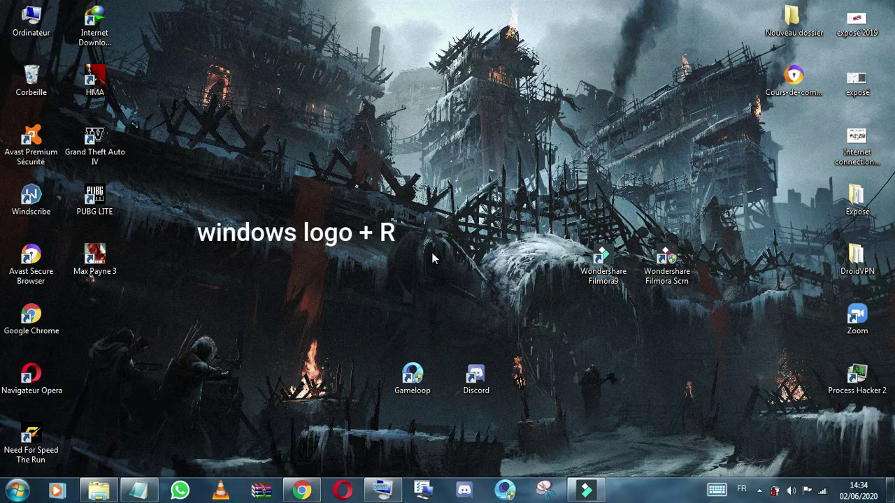
# Step: Open the user's temporary files folder by running %TEMP%
pyautogui.press('super+r')
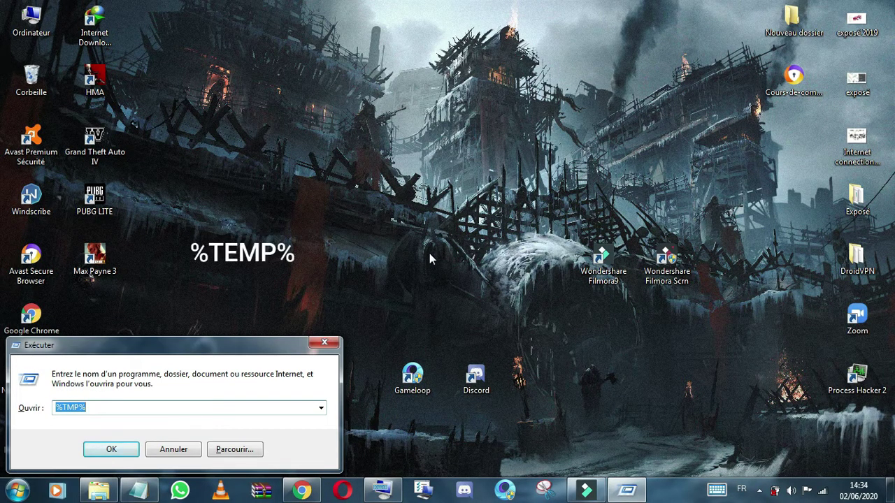
pyautogui.write('%TEMP%')
pyautogui.click(113, 453)
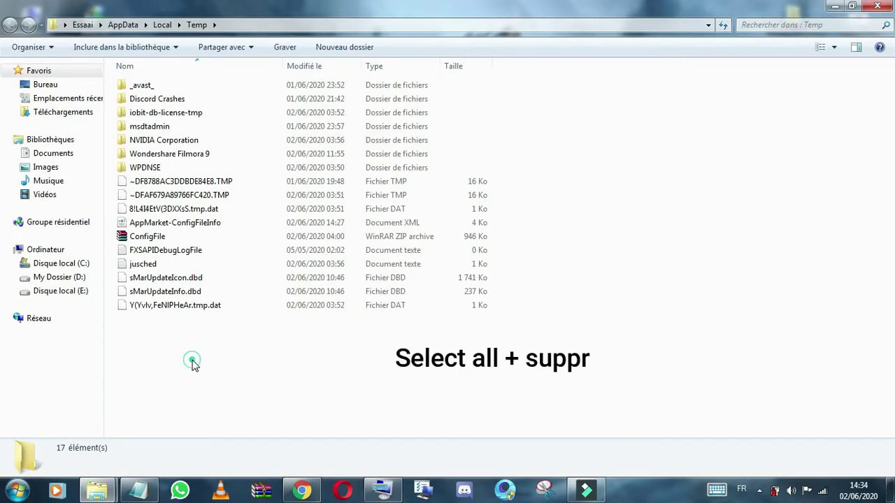
# Step: Permanently delete everything in the Temp folder, ignoring all the files that are in use
pyautogui.hotkey('ctrl', 'a')
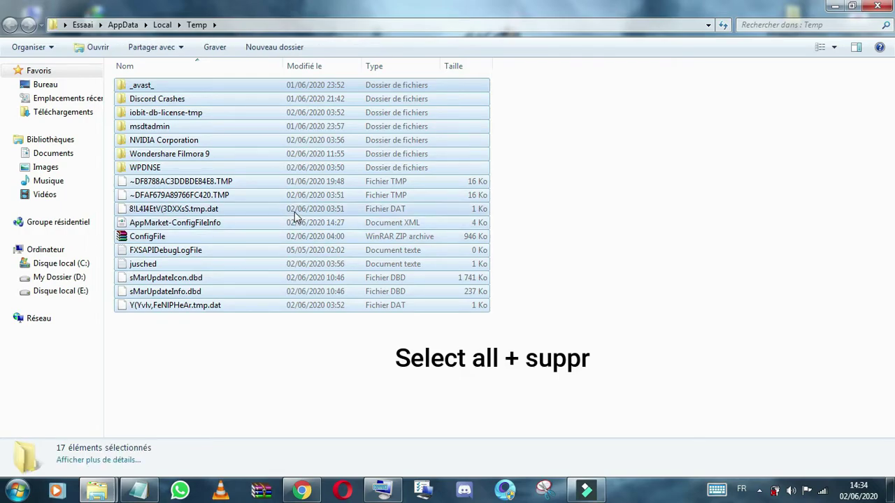
pyautogui.press('Delete')
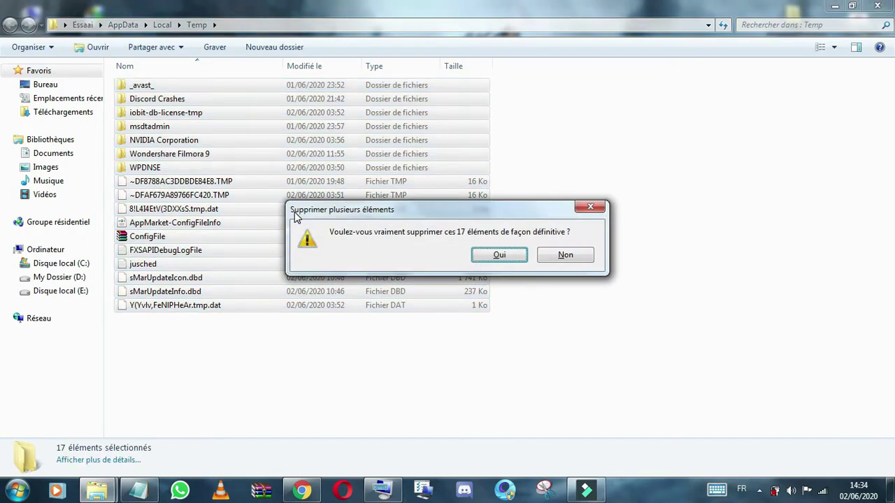
pyautogui.press('Return')
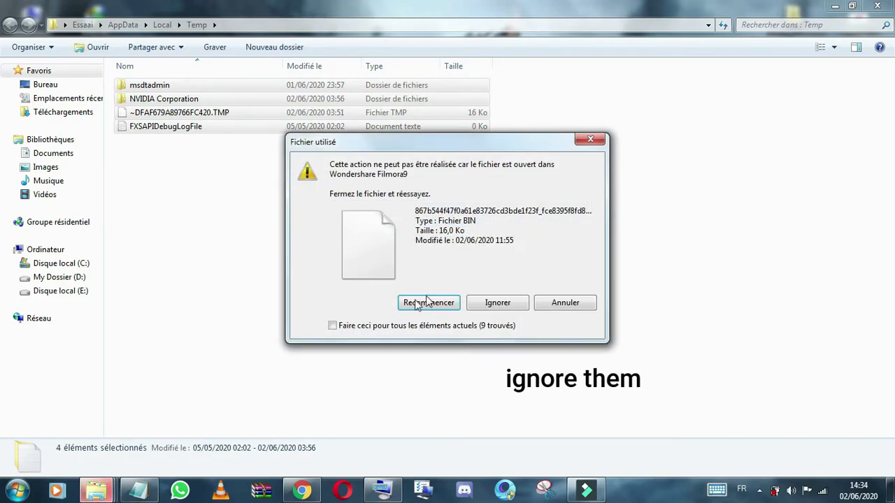
pyautogui.click(333, 326)
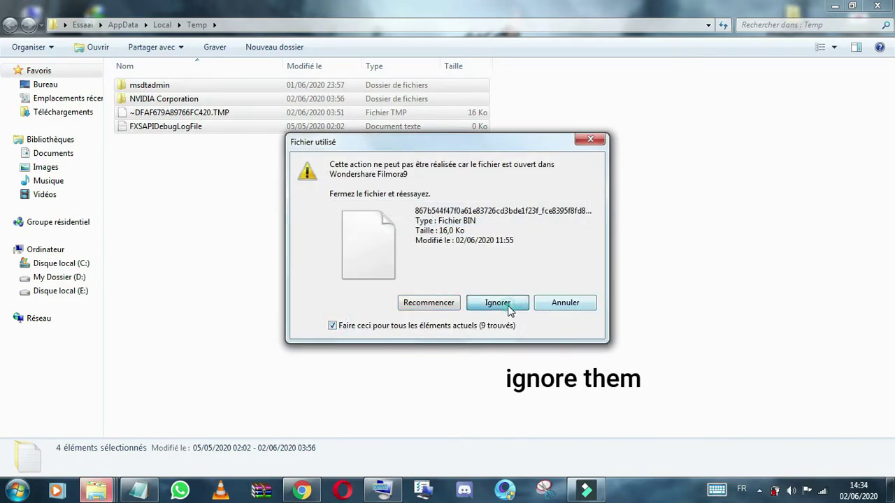
pyautogui.click(495, 304)
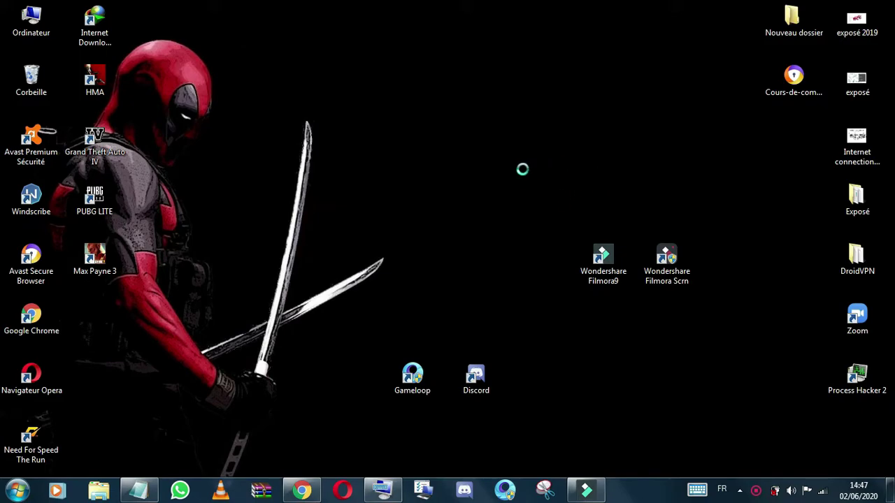
# Step: Refresh the desktop and open the System Configuration utility by running msconfig
pyautogui.rightClick(565, 169)
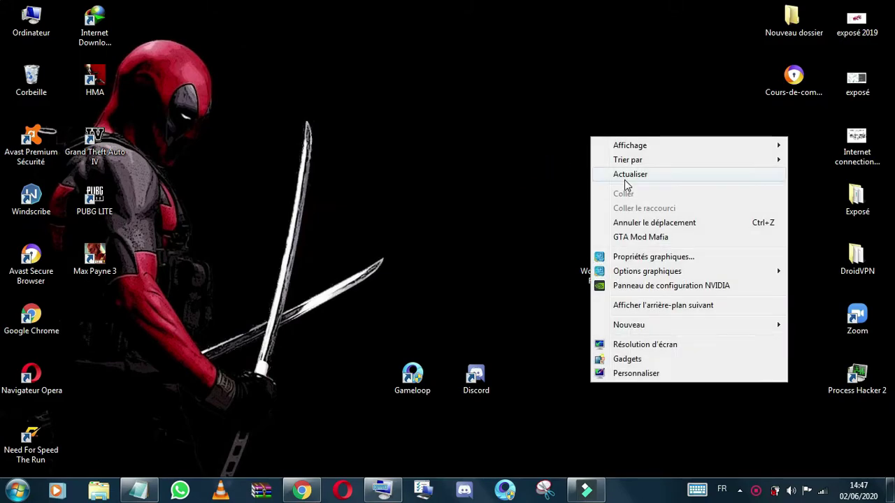
pyautogui.click(629, 180)
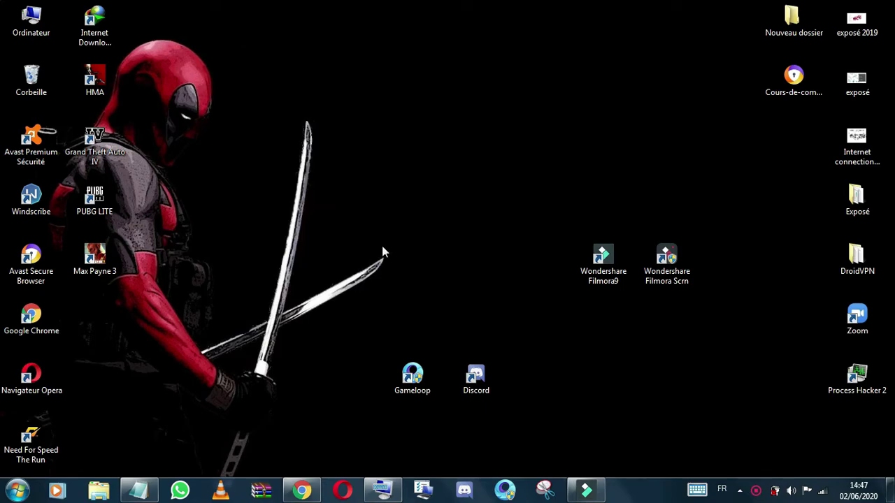
pyautogui.press('super+r')
pyautogui.write('ms')
pyautogui.press('Down')
pyautogui.press('Return')
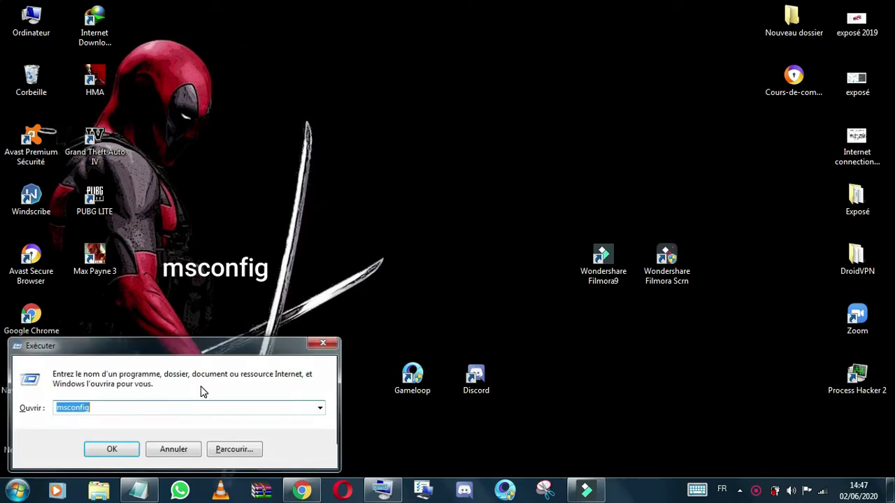
pyautogui.press('Return')
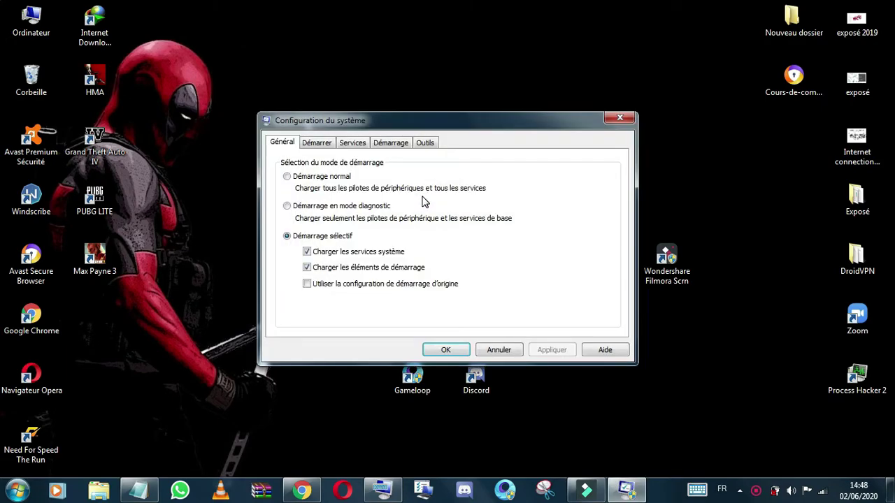
# Step: Try the minimal safe boot option (Démarrage sécurisé) in the Windows 7 boot settings, and close System Configuration without applying it
pyautogui.click(317, 142)
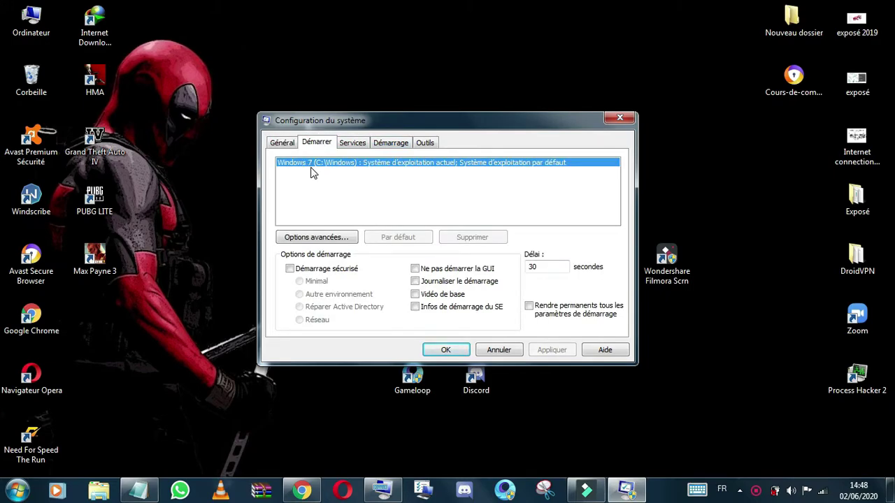
pyautogui.click(288, 269)
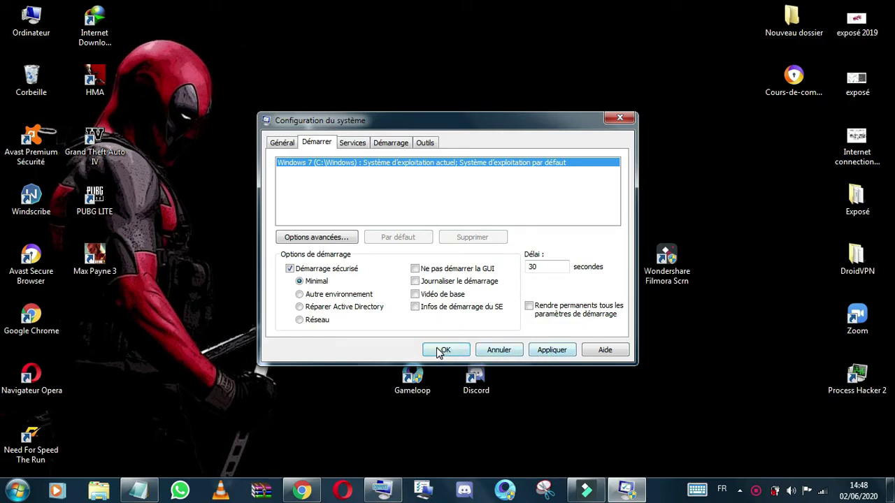
pyautogui.click(299, 270)
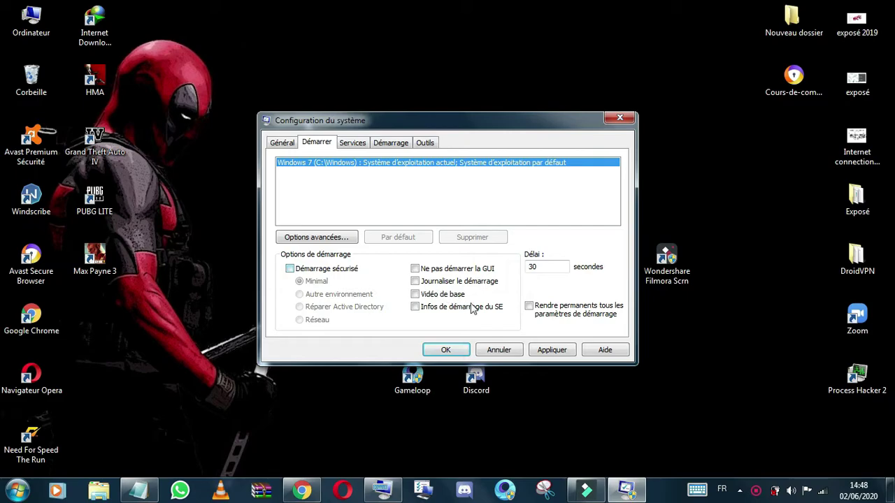
pyautogui.click(313, 272)
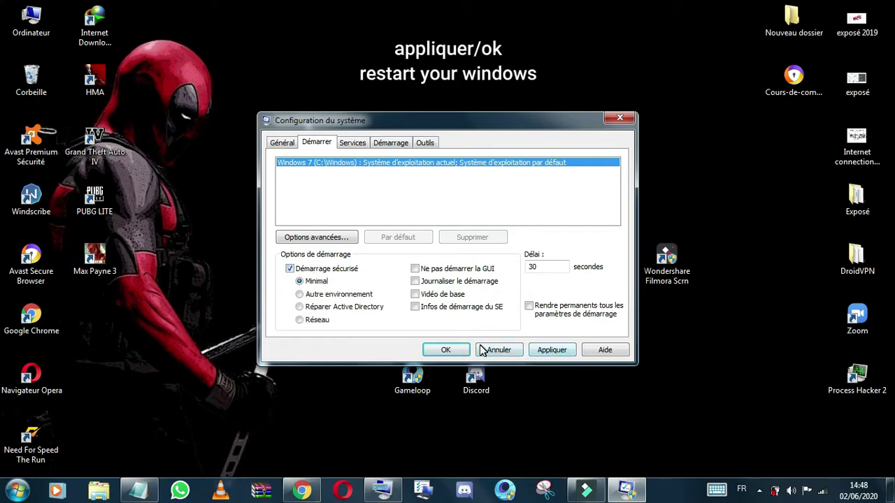
pyautogui.click(290, 268)
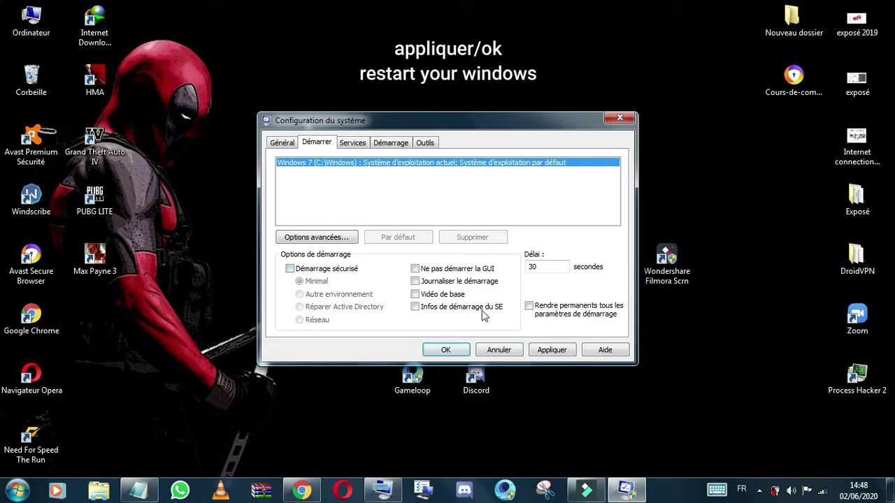
pyautogui.click(507, 348)
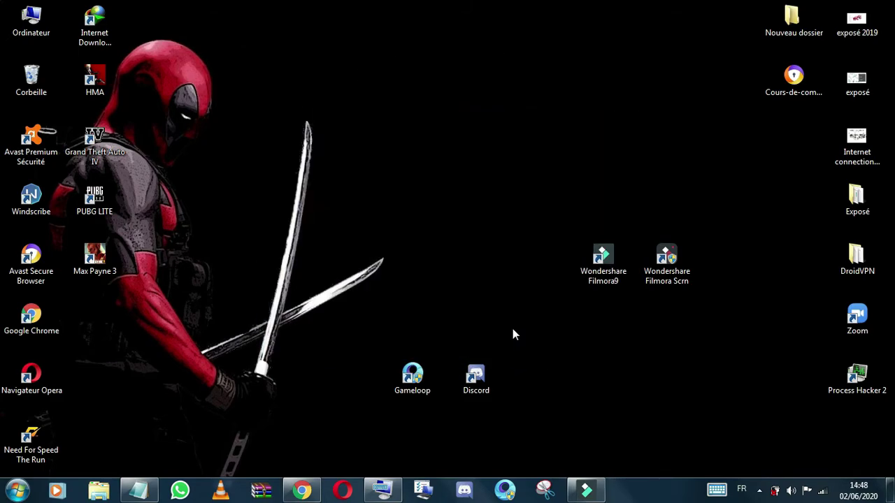